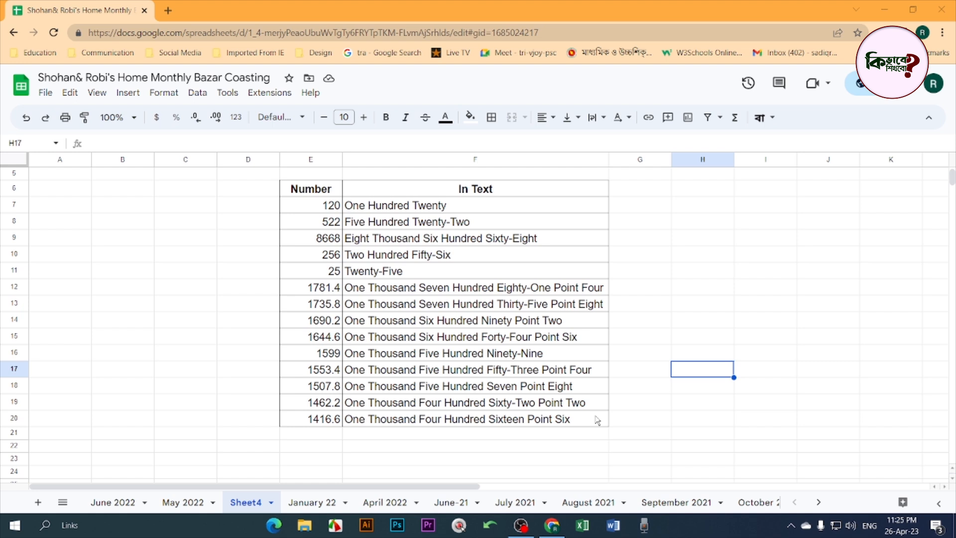
Step: Clear all the converted text under the In Text header, cells F7 to F20
left_click(589, 288)
left_click_drag(447, 209, 487, 420)
key("Delete")
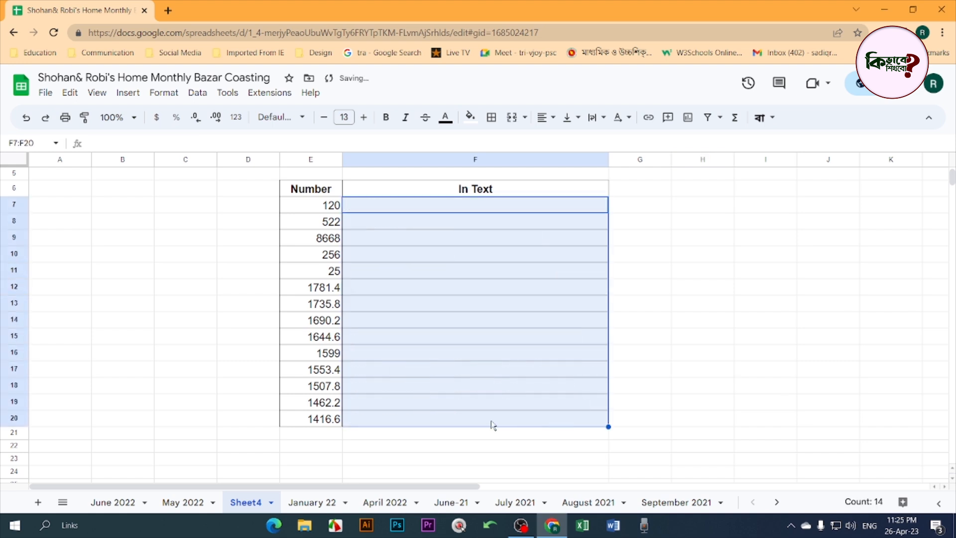
left_click(521, 447)
left_click(440, 308)
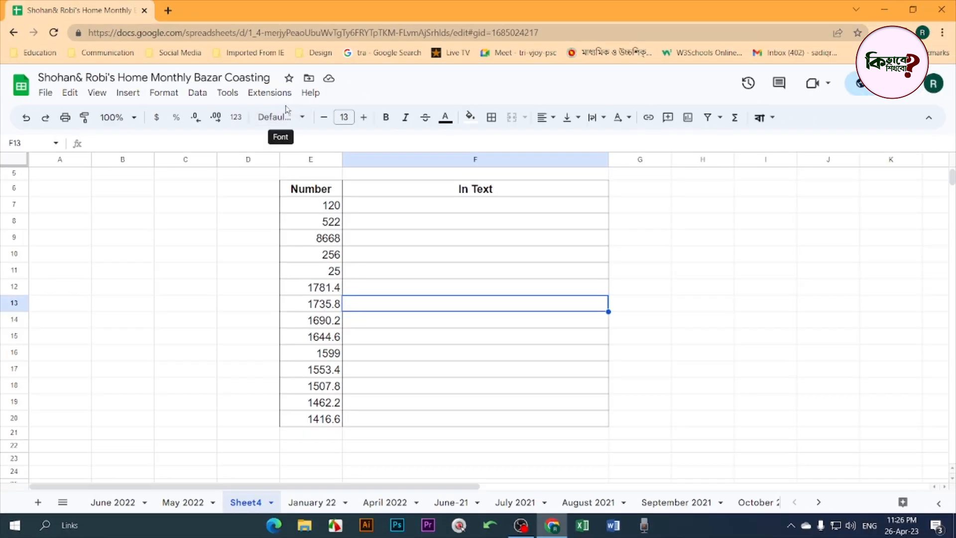
Step: Search the add-ons marketplace for Numbertext and open that add-on's details page
left_click(284, 98)
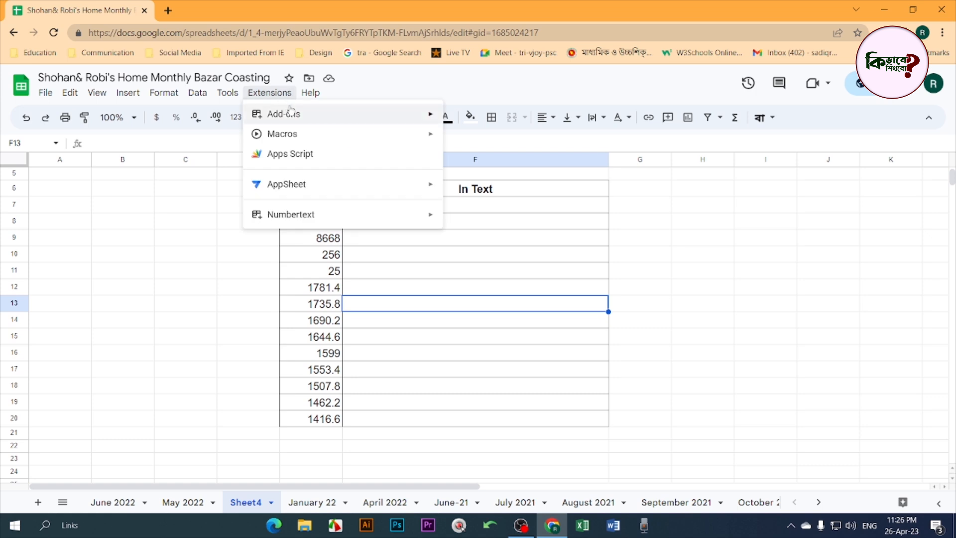
mouse_move(296, 114)
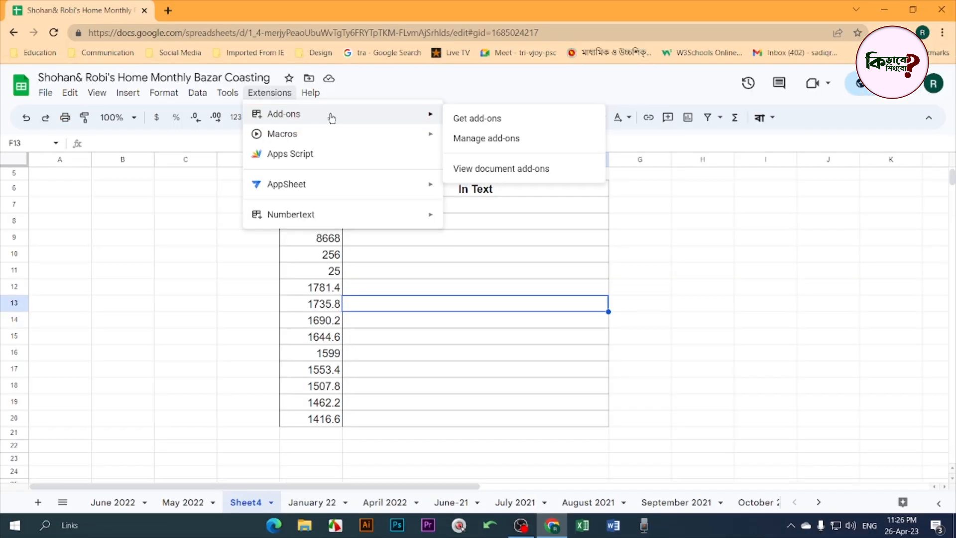
left_click(487, 122)
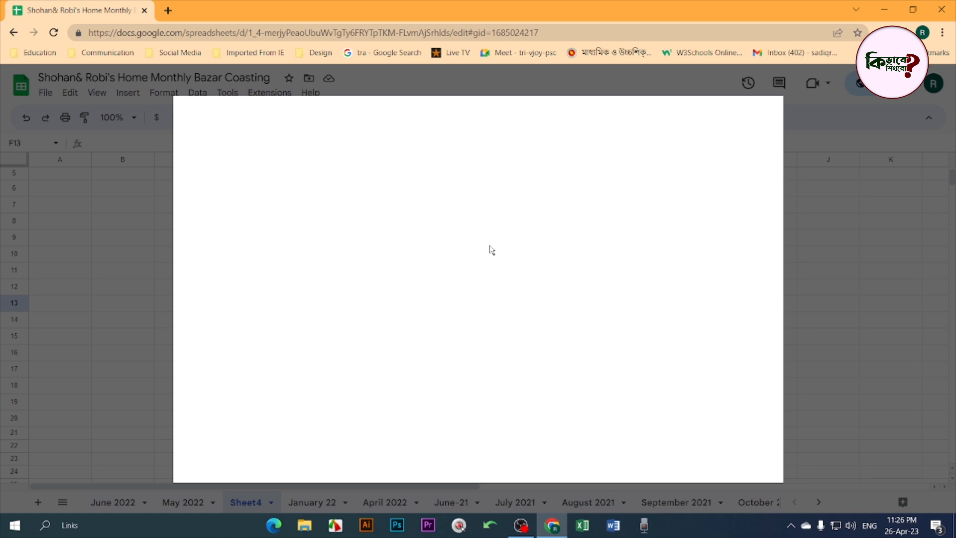
left_click(501, 123)
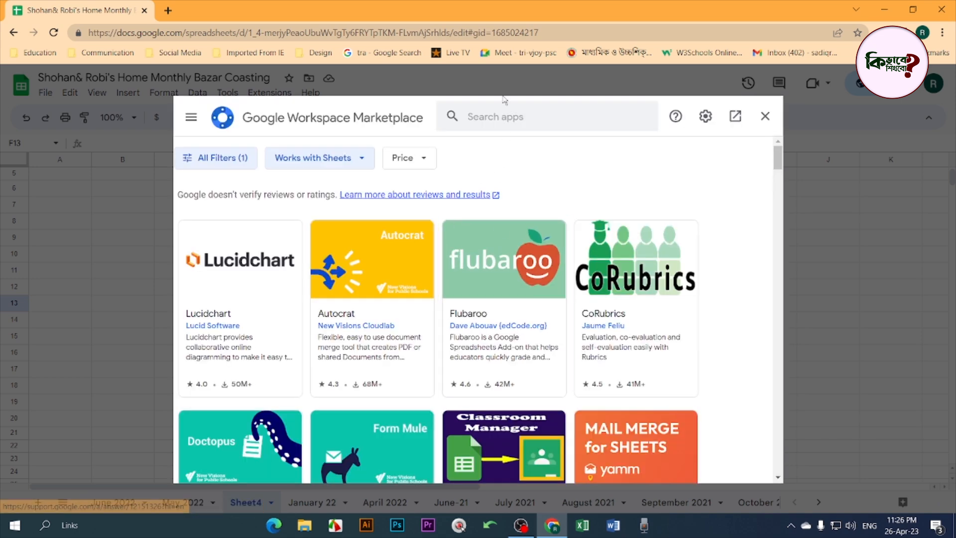
type("Numb")
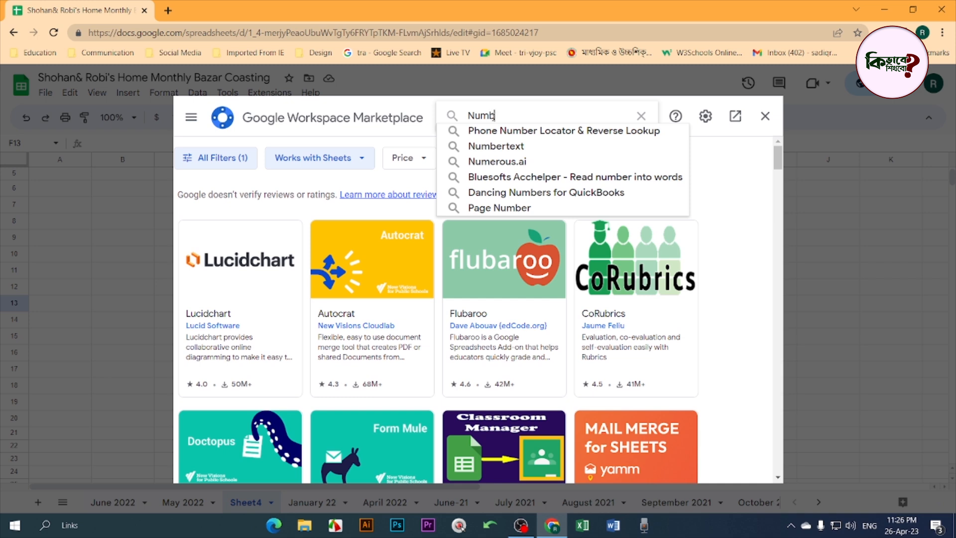
type("ertext")
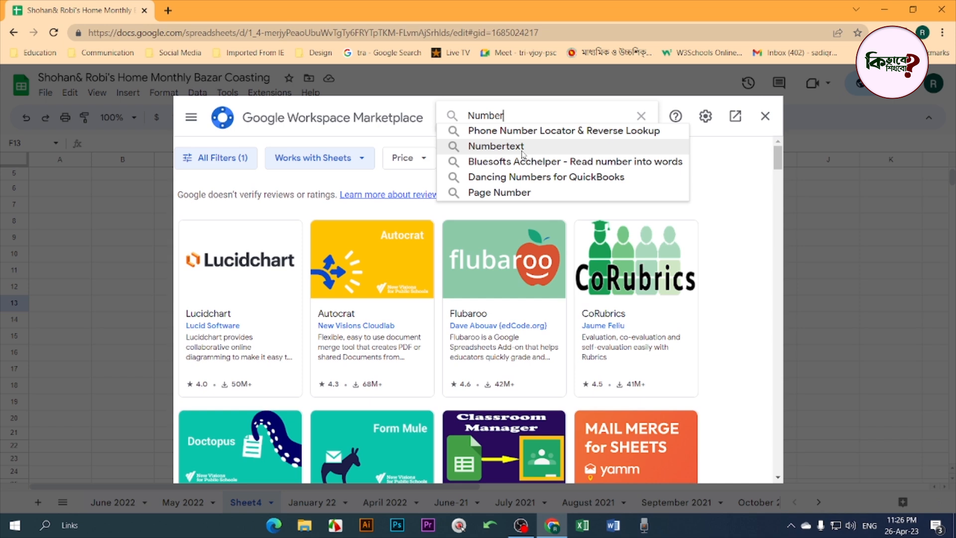
left_click(522, 149)
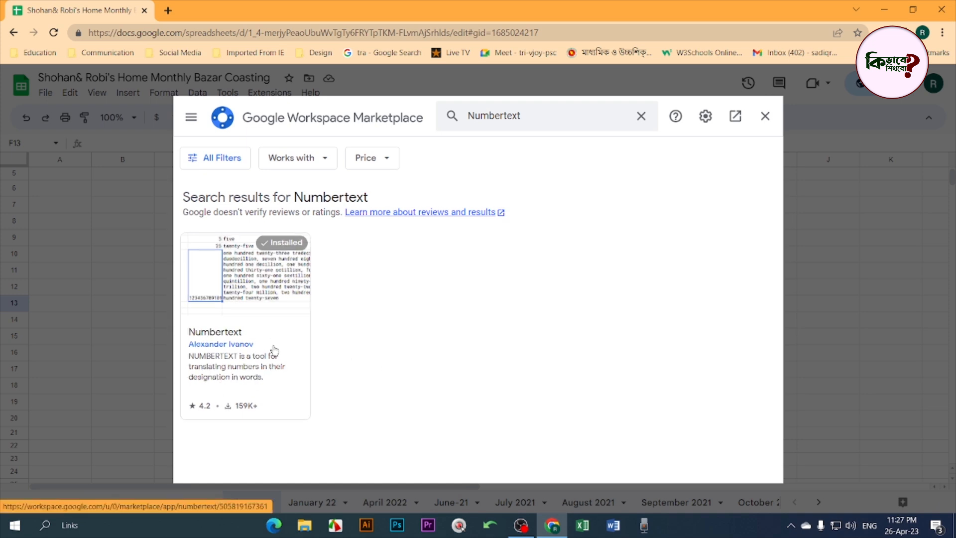
left_click(262, 309)
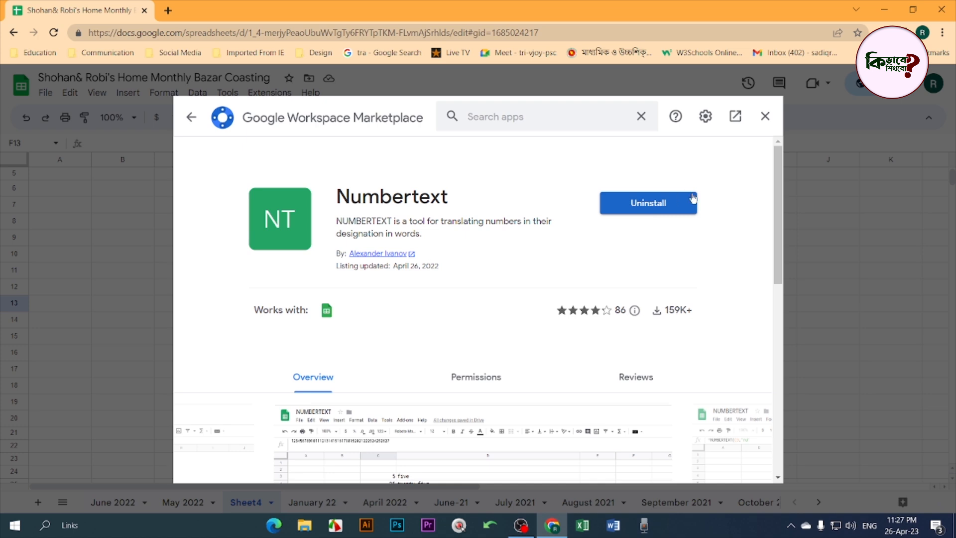
Step: Uninstall the Numbertext add-on and confirm its removal
left_click(649, 207)
left_click(546, 354)
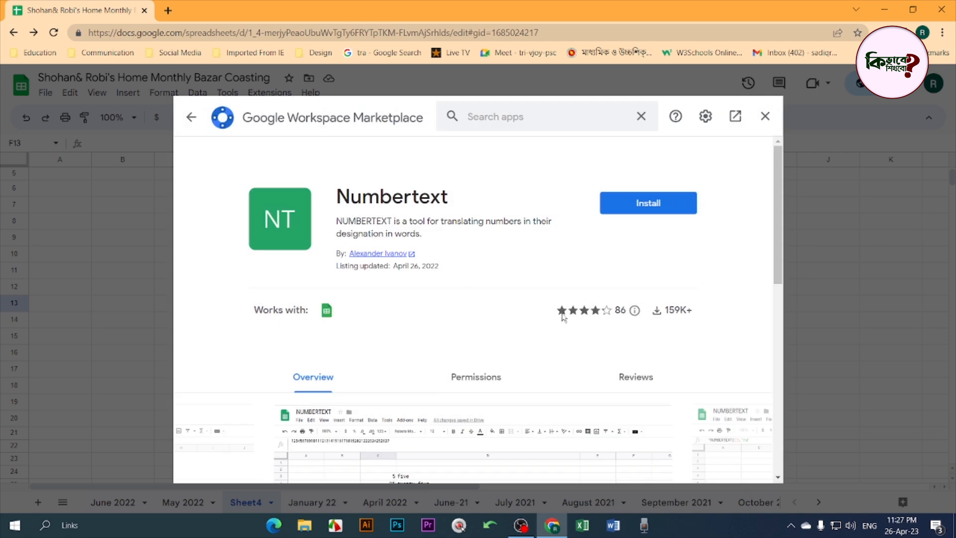
Step: Install the Numbertext add-on, granting it access with the existing Google account, and close the marketplace
left_click(649, 204)
left_click(575, 364)
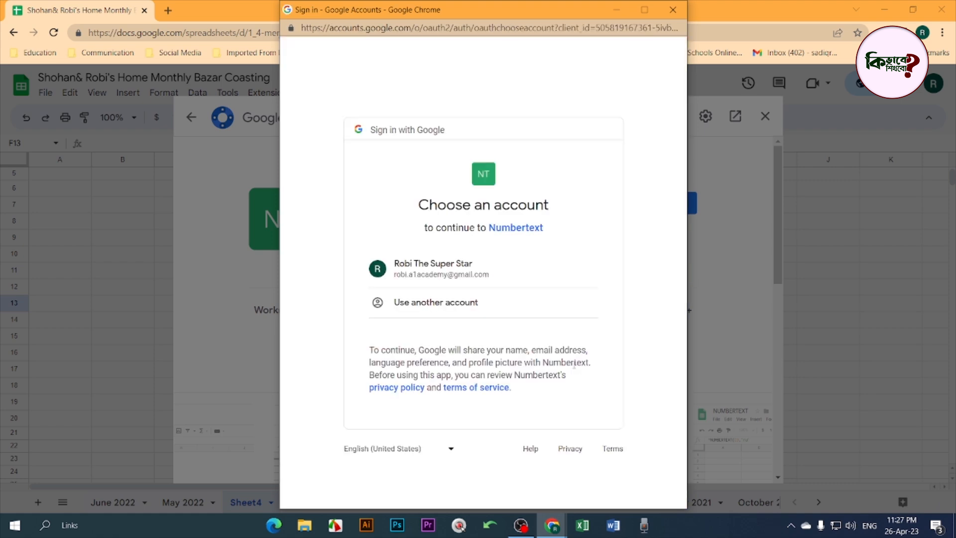
left_click(512, 280)
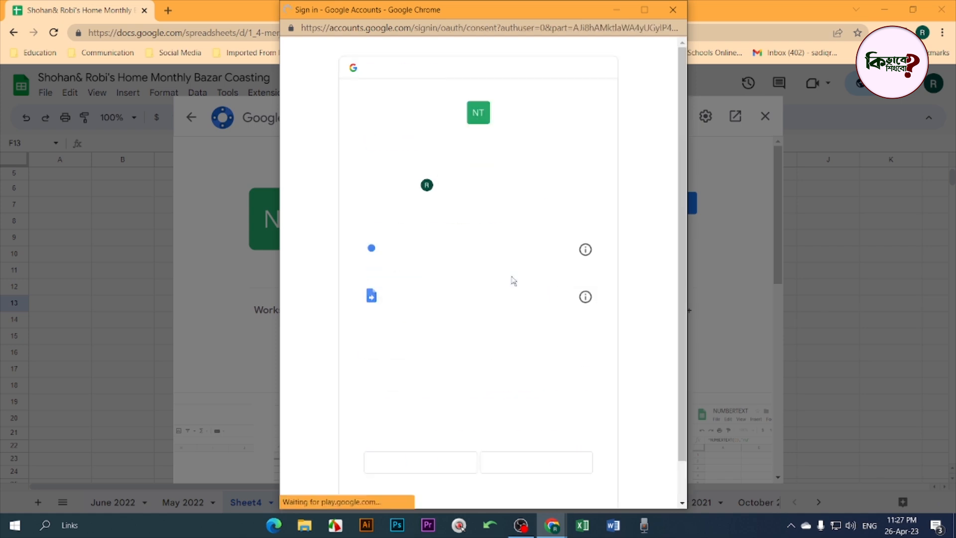
left_click(535, 460)
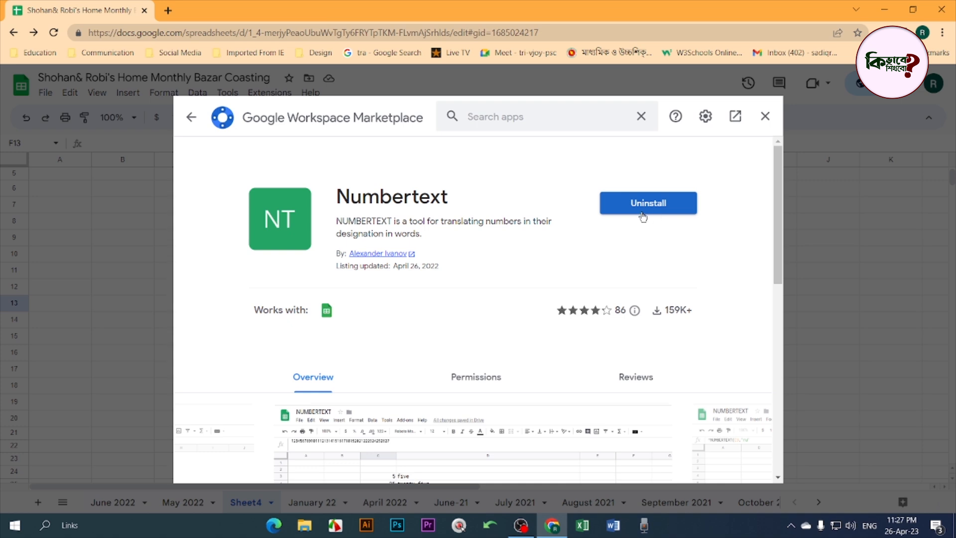
left_click(765, 116)
Step: Enter the formula =NUMBERTEXT(E7) in cell F7 to convert the first number into words
left_click(525, 254)
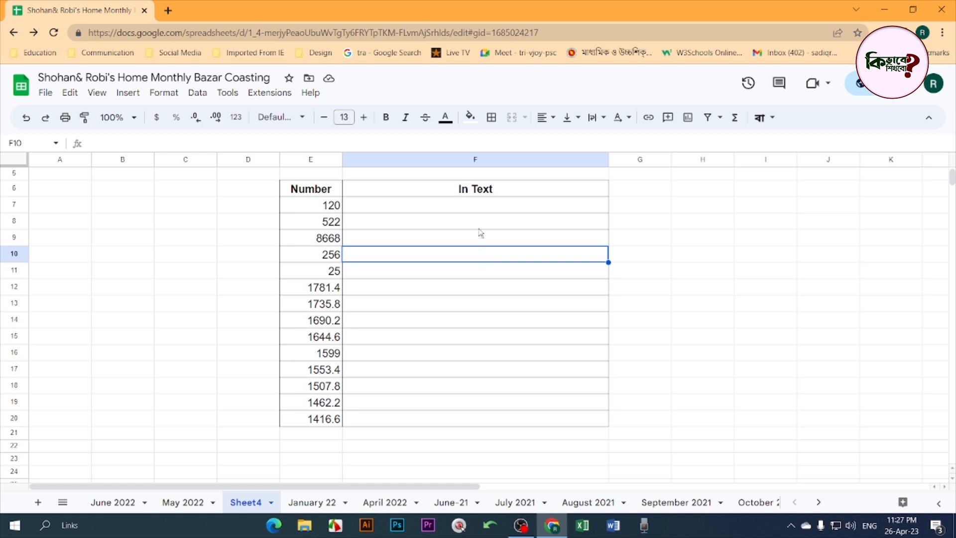
key("Up")
key("Up")
key("Up")
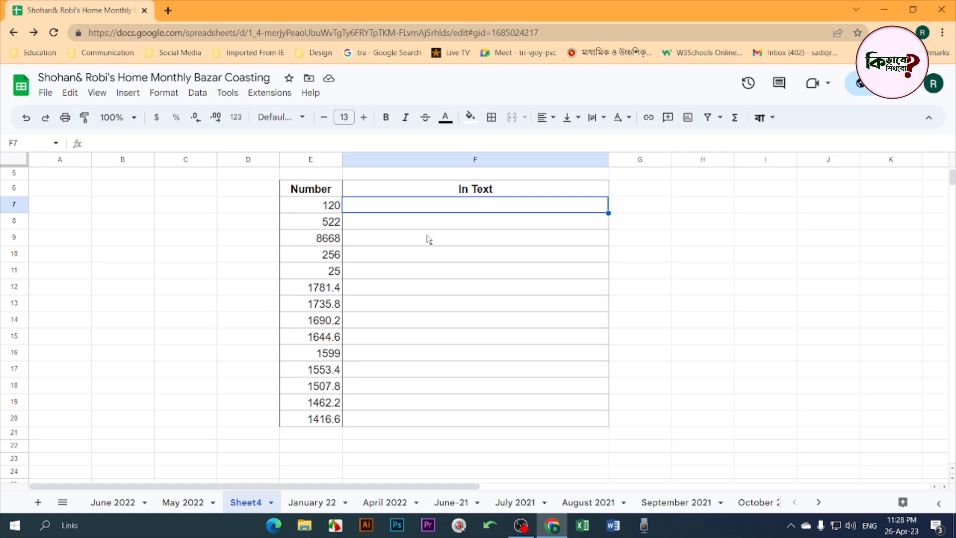
type("=")
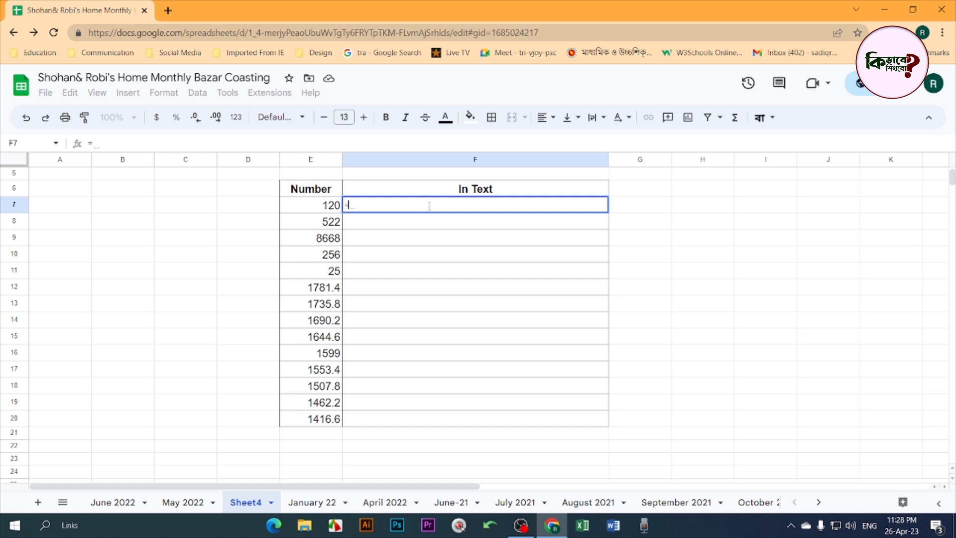
type("Nu")
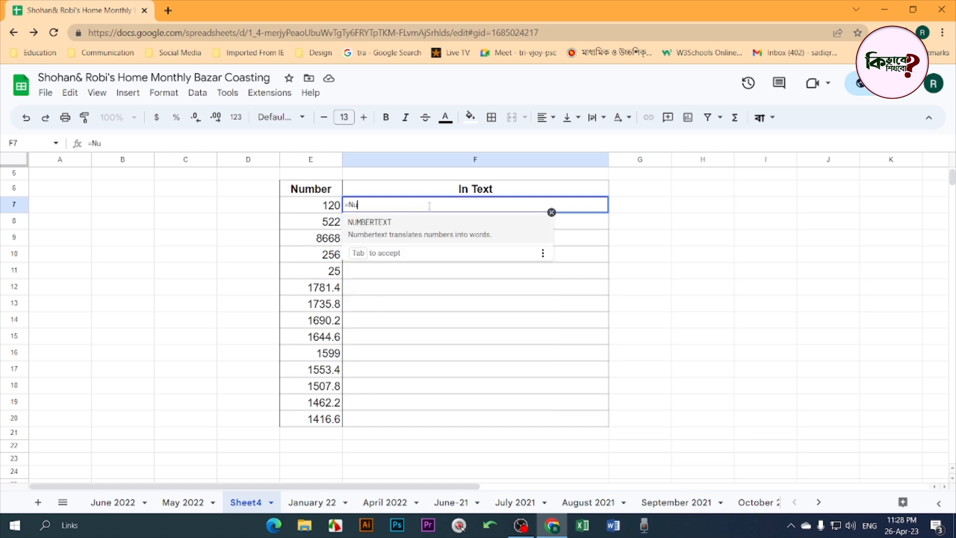
left_click(406, 233)
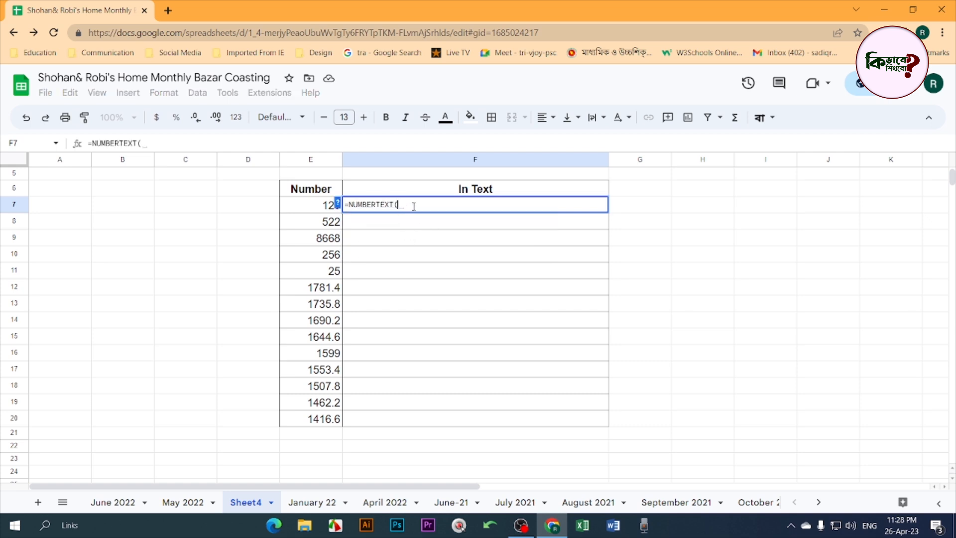
left_click(322, 211)
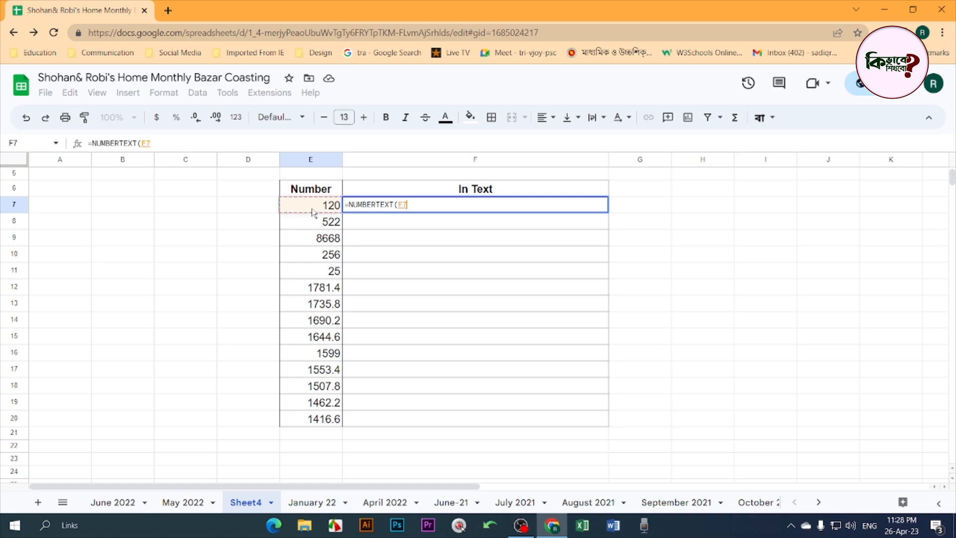
type(")")
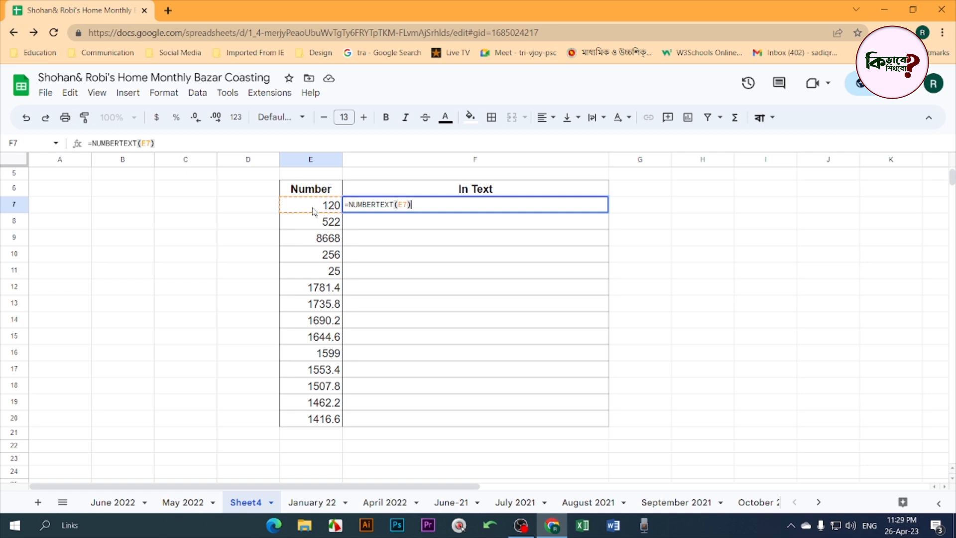
key("Return")
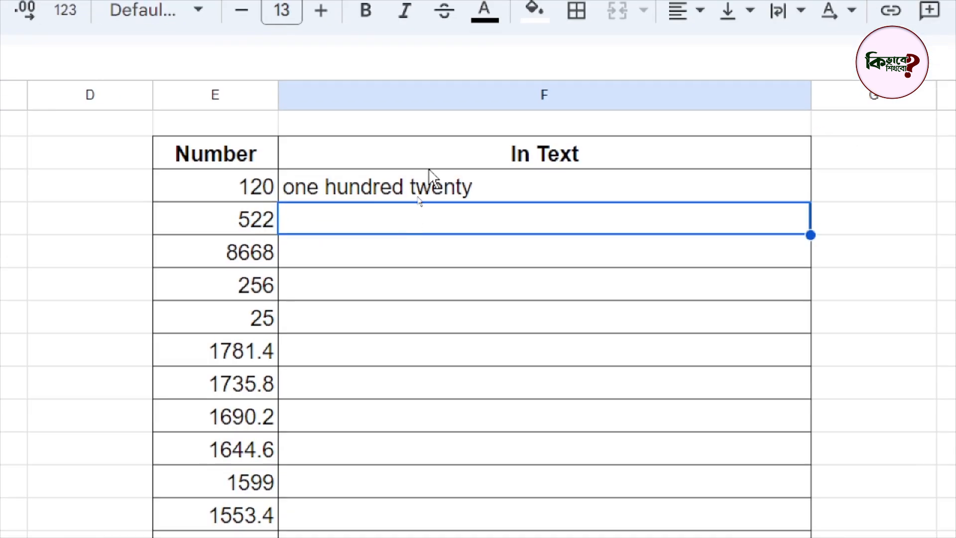
Step: Wrap the formula in F7 in the Proper function so it reads =Proper(NUMBERTEXT(E7))
left_click(426, 184)
left_click(409, 225)
left_click(452, 191)
double_click(451, 189)
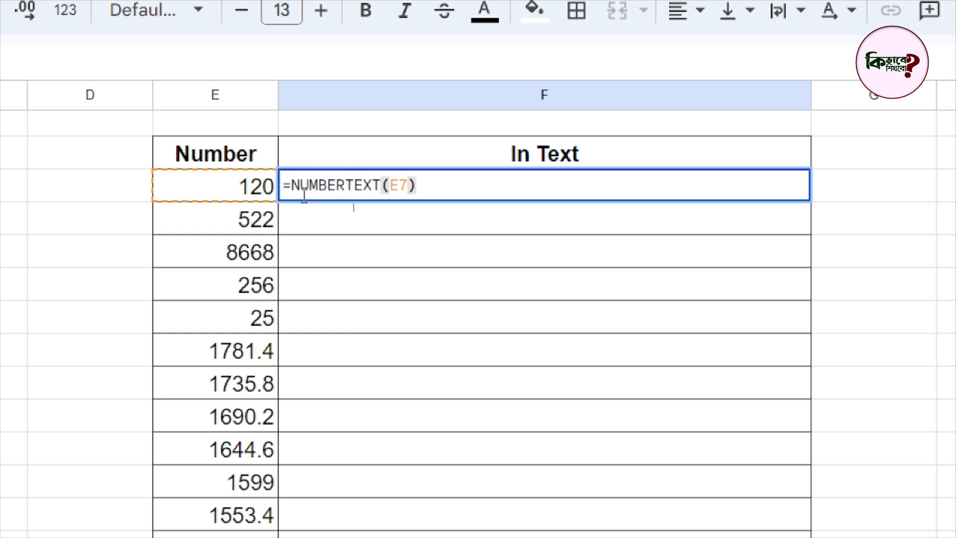
left_click(290, 186)
type("Proper")
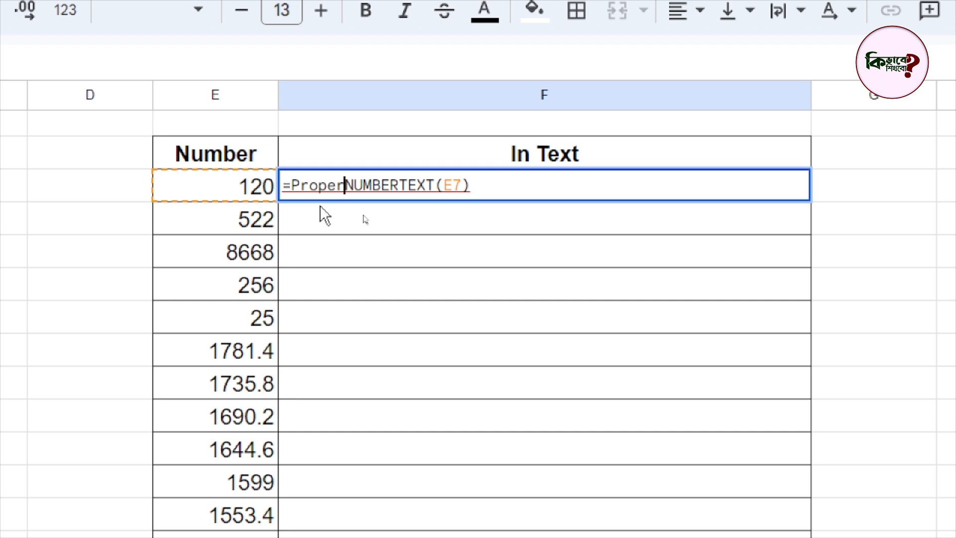
type("(")
left_click(534, 195)
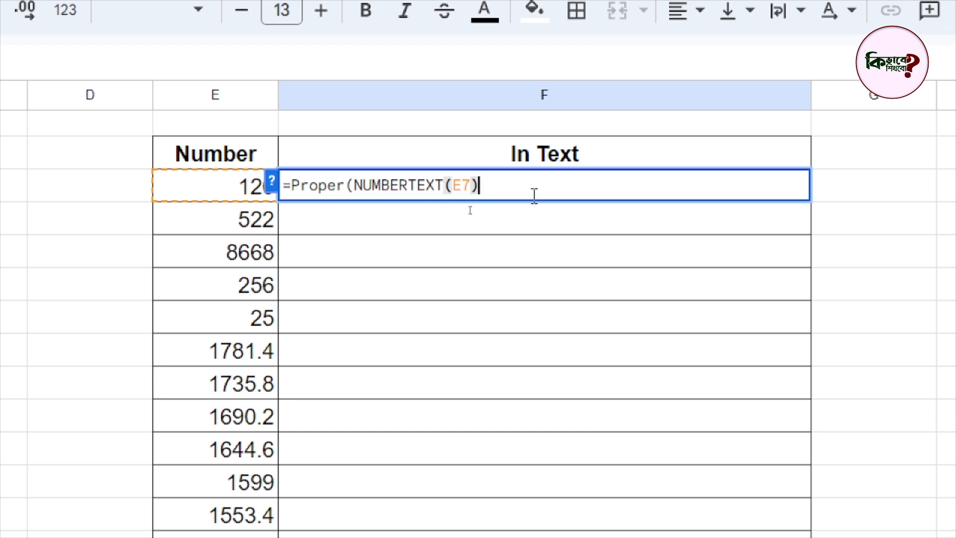
type(")")
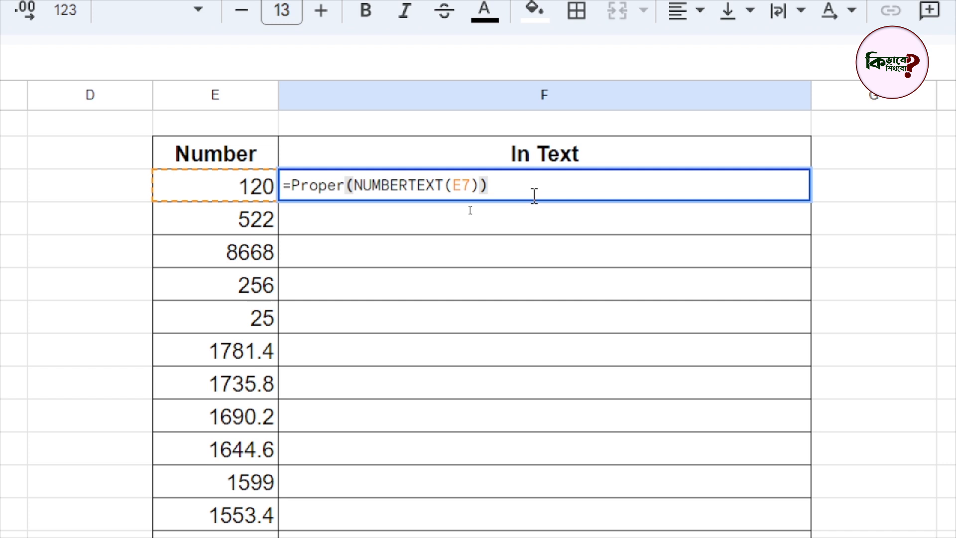
key("Return")
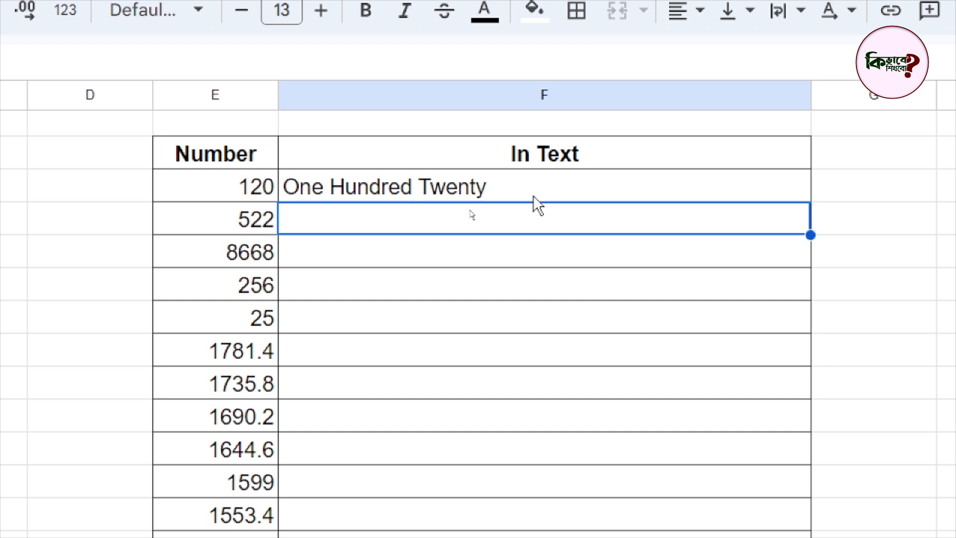
Step: Fill the formula from F7 down the In Text column to F20
left_click(533, 195)
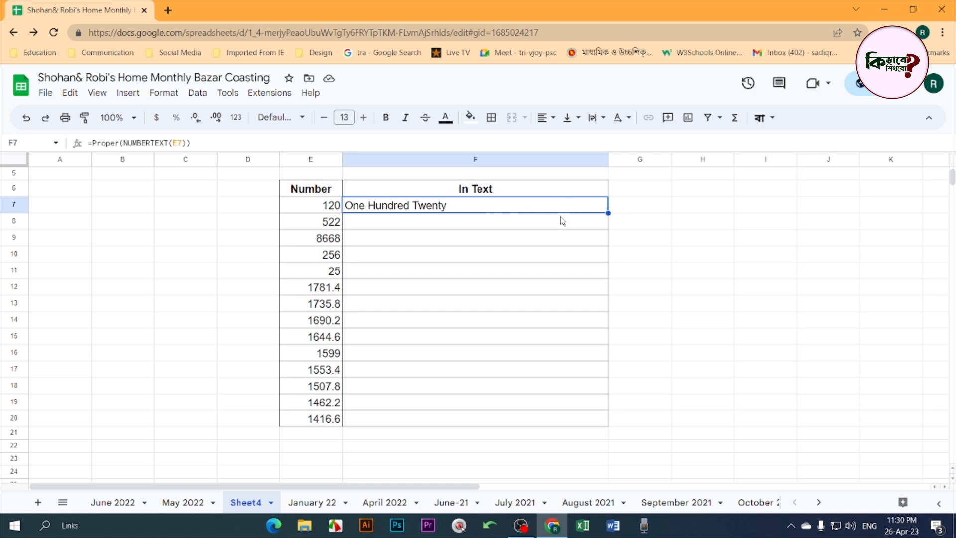
double_click(608, 213)
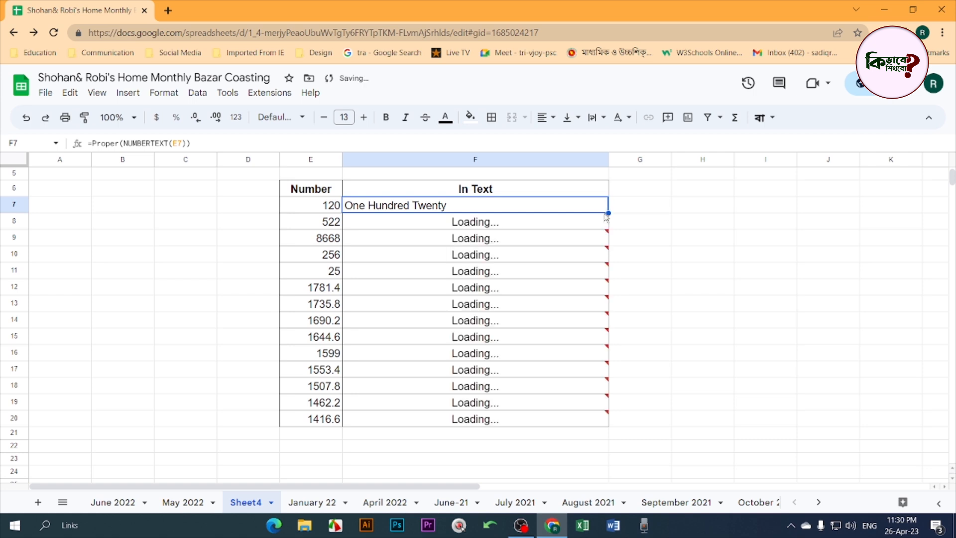